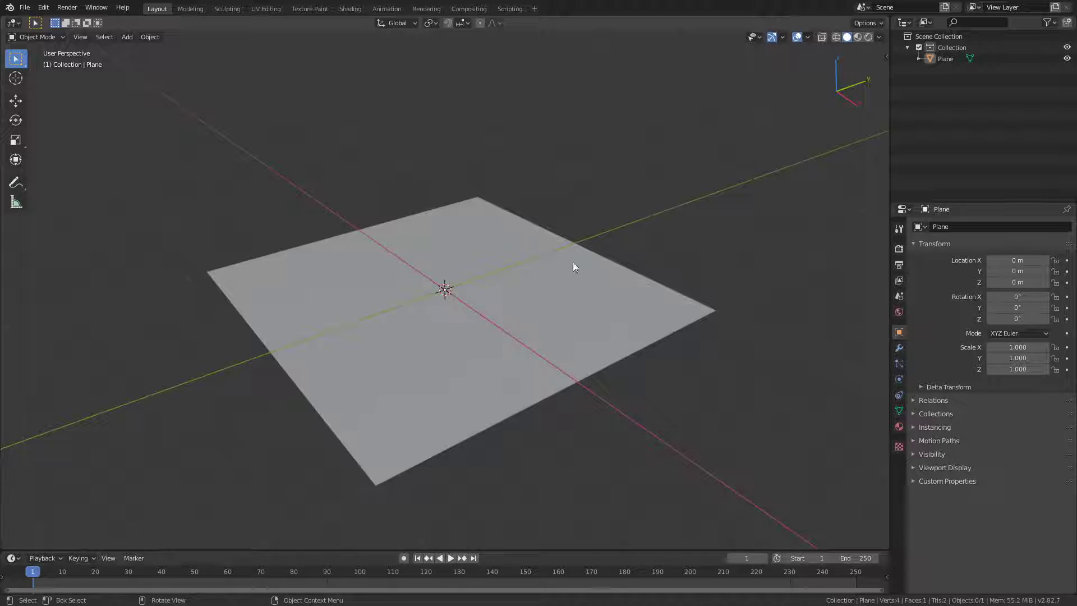
Step: Select the plane and create a new material for it in the Shading workspace
left_click(348, 424)
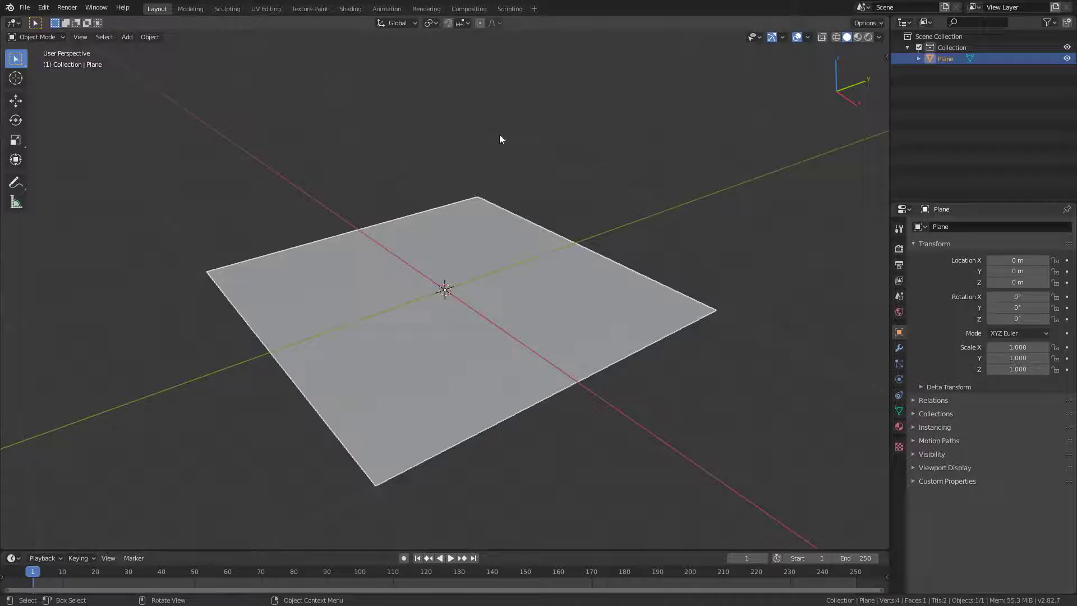
left_click(349, 8)
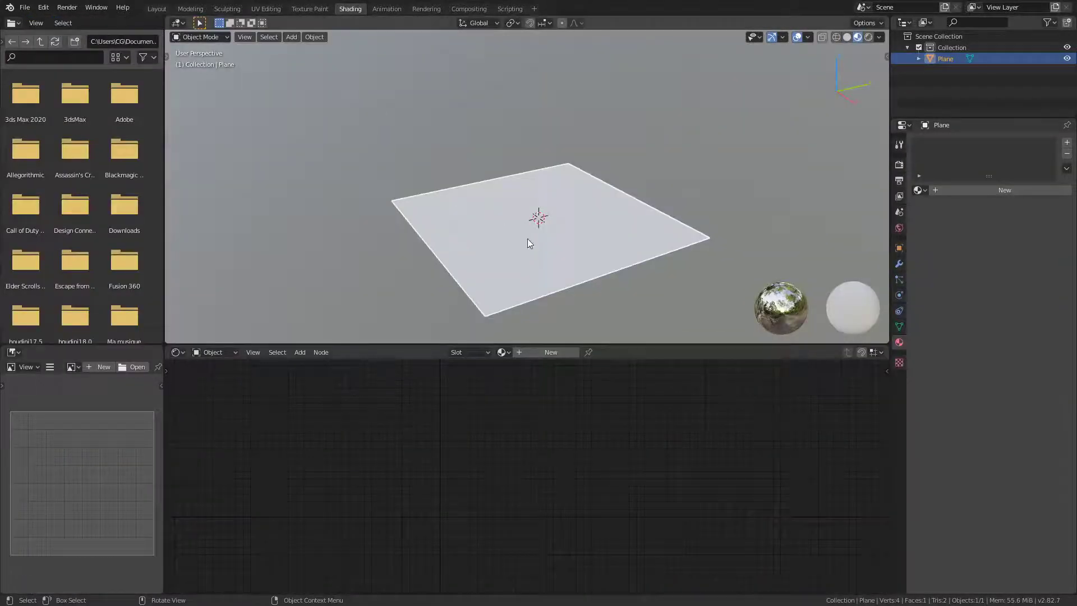
left_click(949, 190)
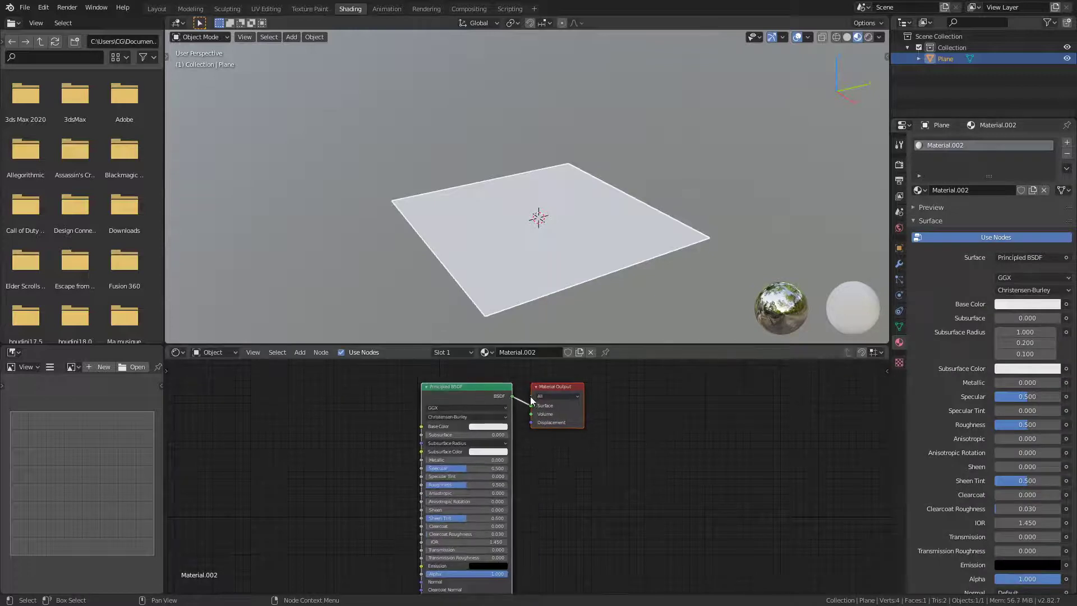
Step: Space out the Material Output and Principled BSDF nodes, leaving the Principled BSDF node selected
left_click_drag(554, 388, 637, 421)
scroll(408, 398, "up", 3)
scroll(506, 396, "up", 3)
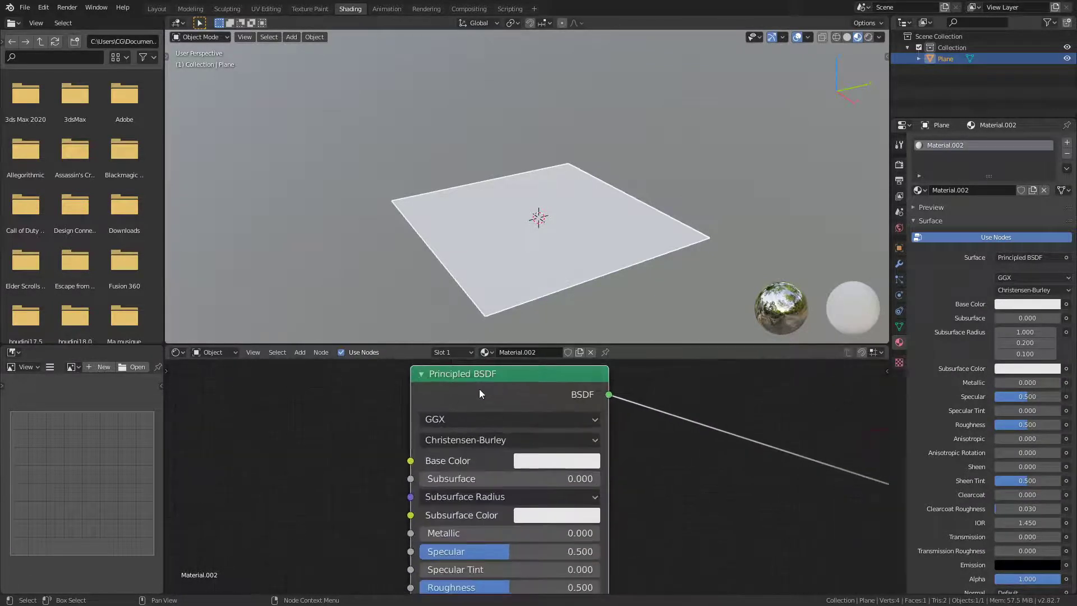
scroll(594, 413, "down", 8)
middle_click_drag(648, 470, 585, 489)
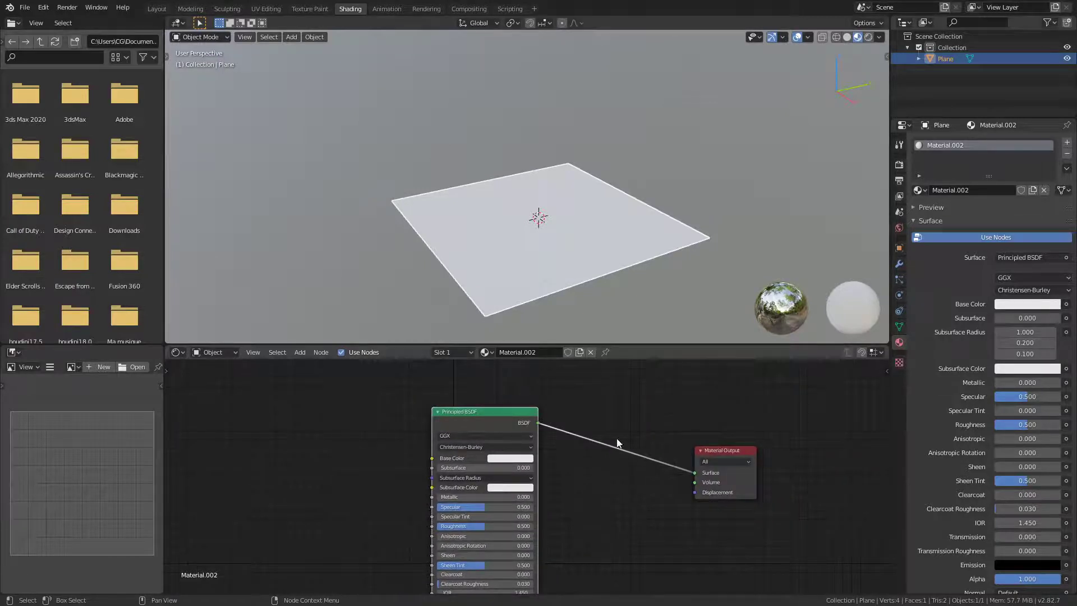
left_click_drag(727, 449, 655, 449)
mouse_move(582, 464)
middle_mouse_down()
mouse_move(652, 428)
mouse_move(598, 483)
mouse_move(574, 480)
middle_mouse_up()
scroll(655, 432, "down", 4)
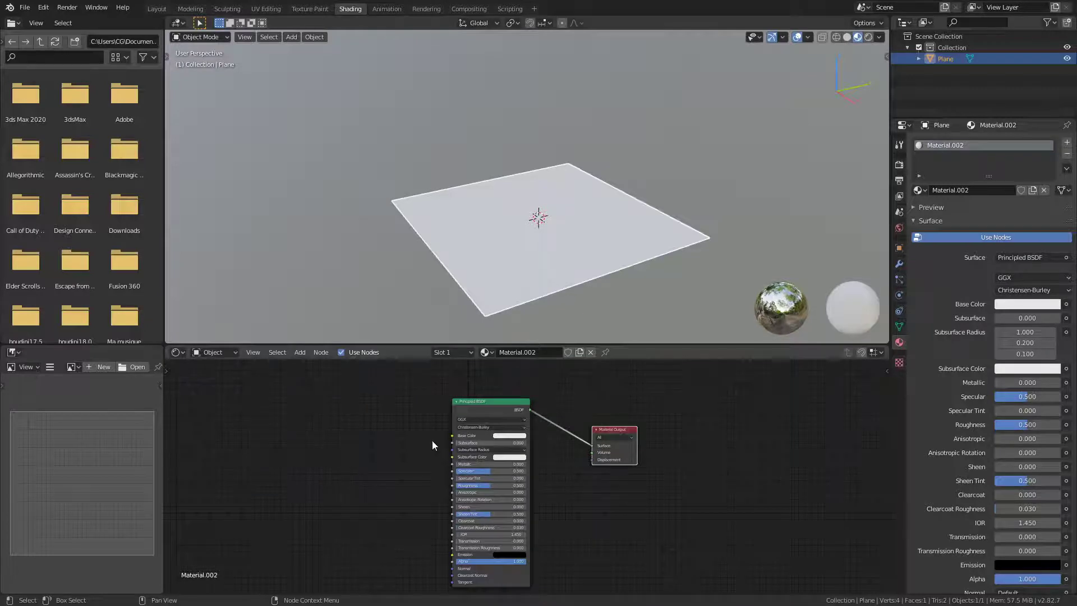
left_click(469, 404)
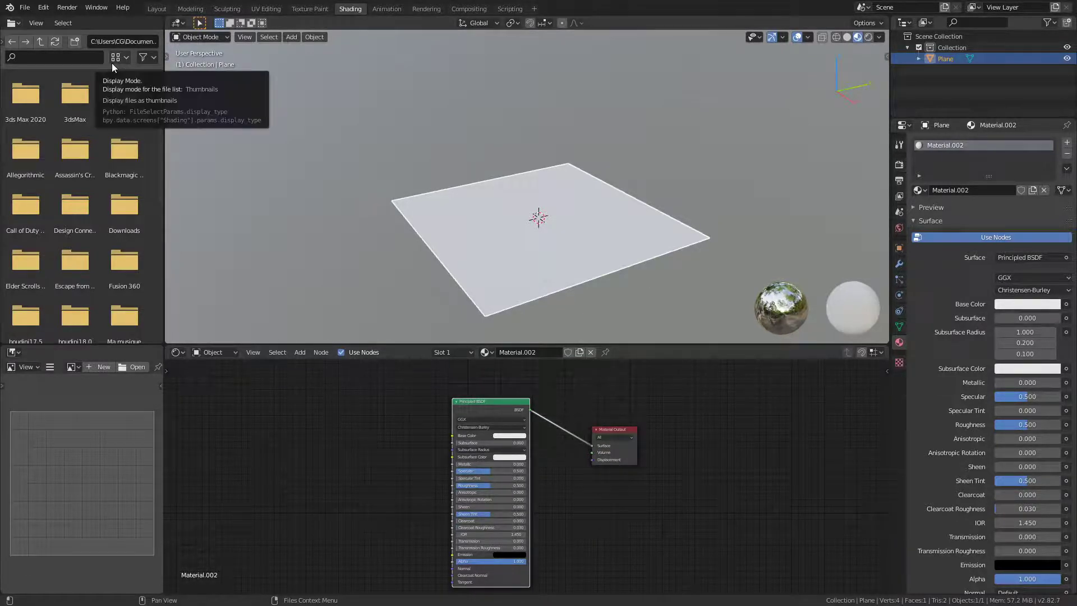
left_click_drag(462, 399, 461, 388)
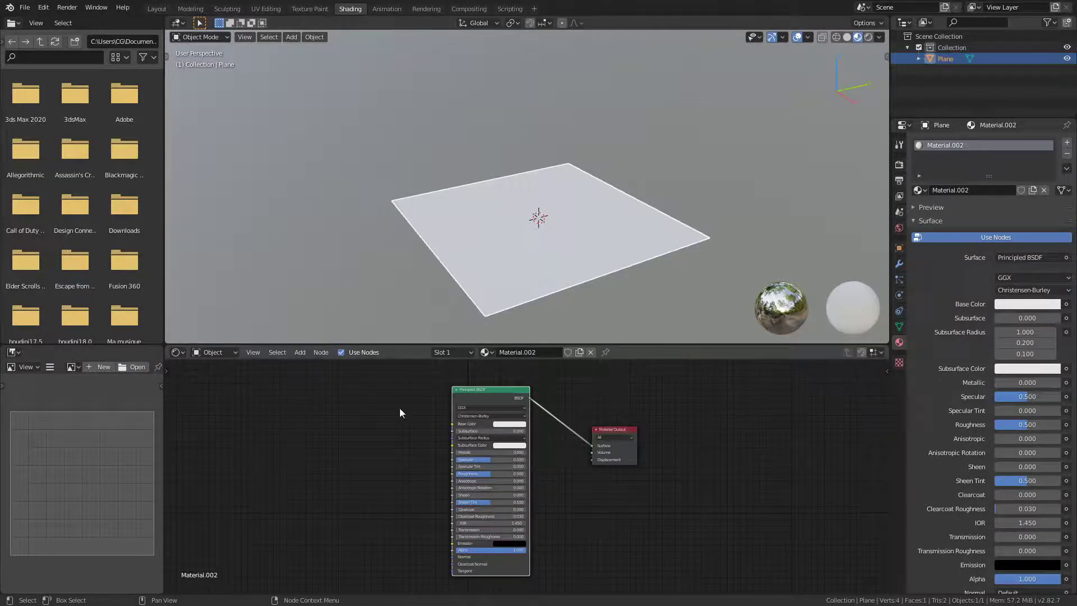
Step: Search the add-ons for "wrang", enable Node Wrangler and close the preferences
left_click(43, 9)
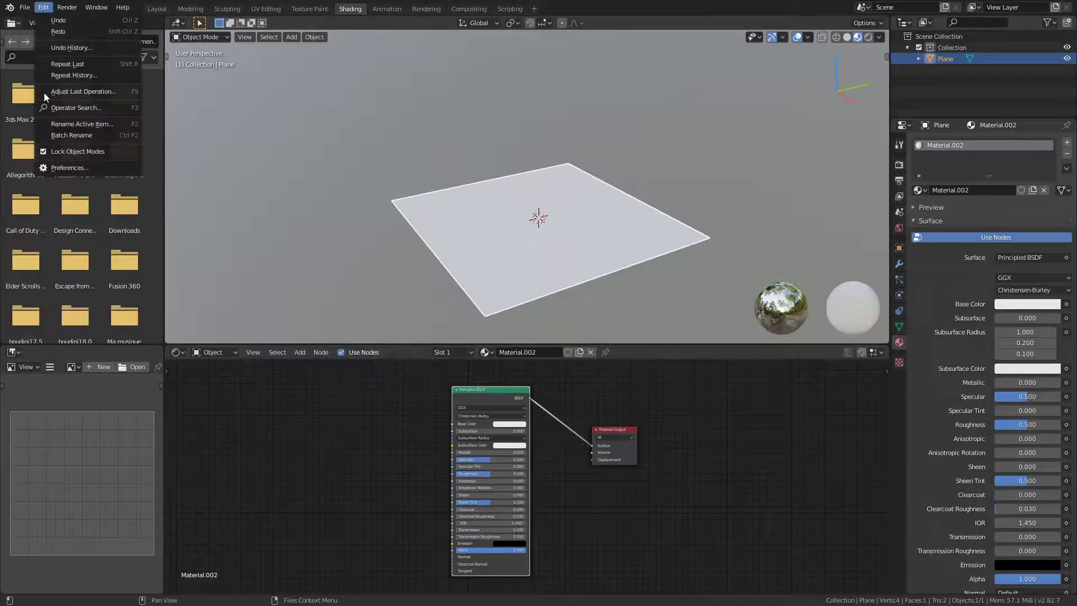
left_click(69, 167)
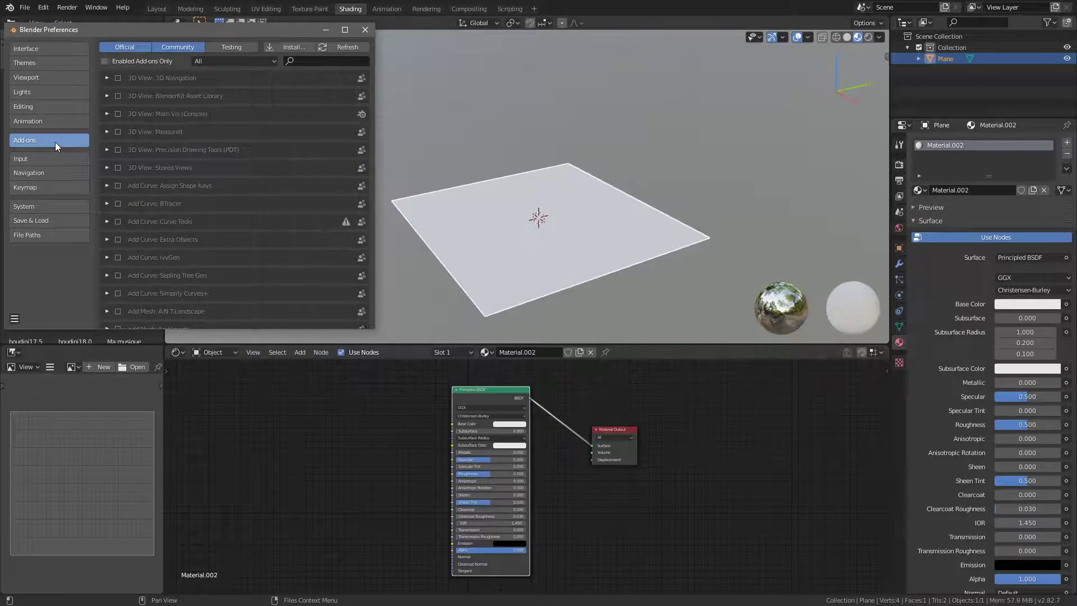
left_click(307, 61)
type("wra")
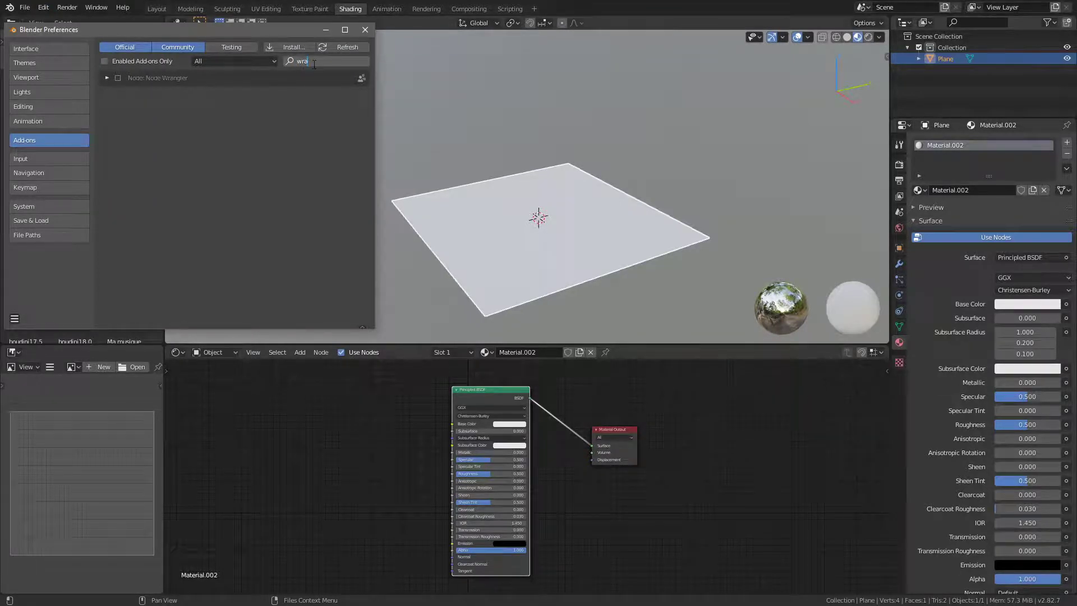
type("ng")
key("Return")
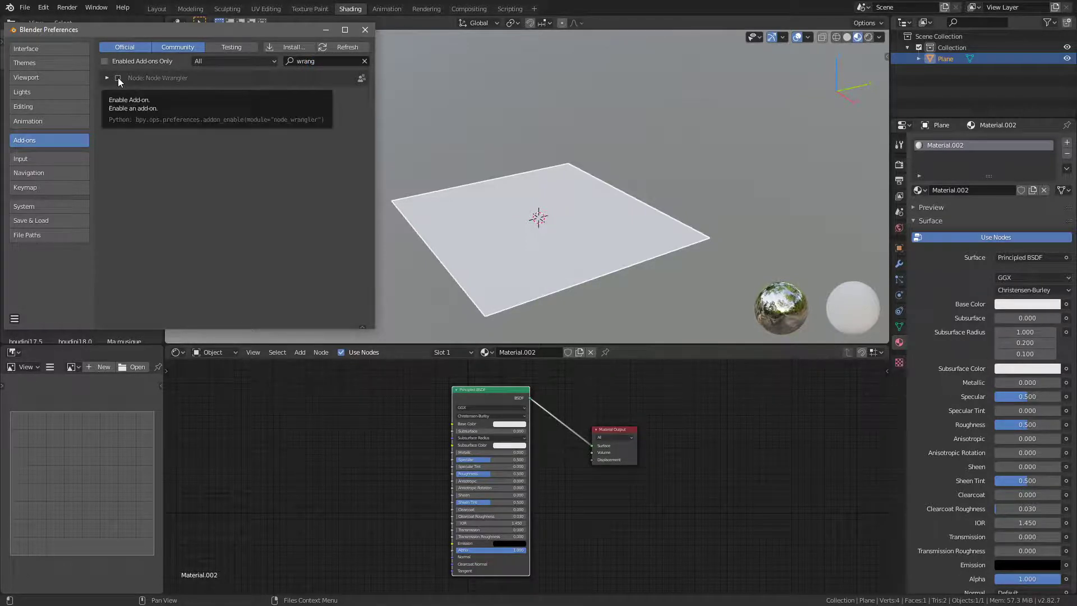
left_click(118, 78)
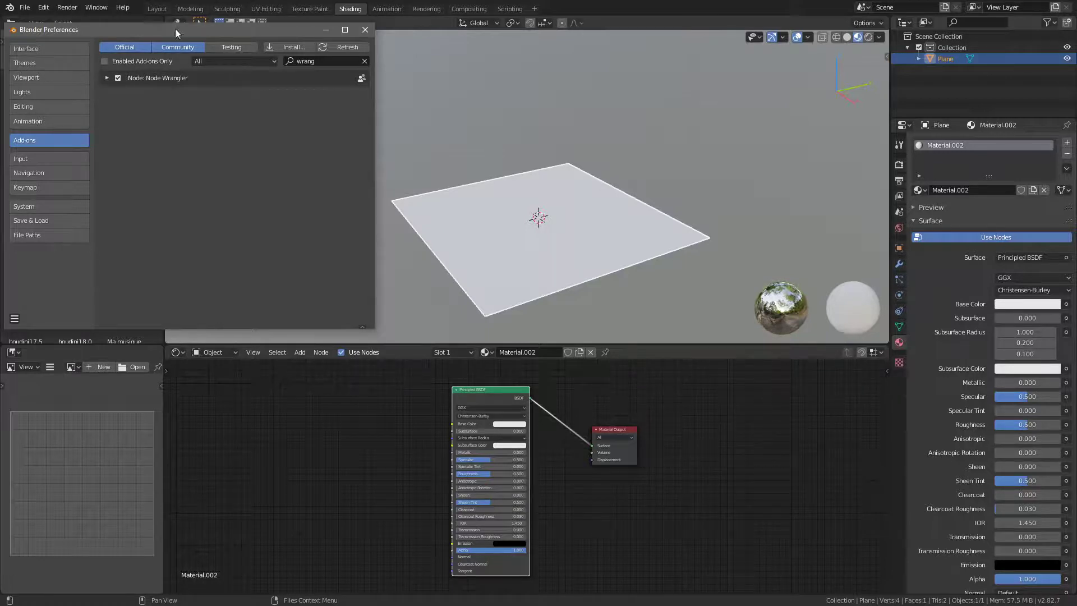
left_click_drag(175, 33, 319, 100)
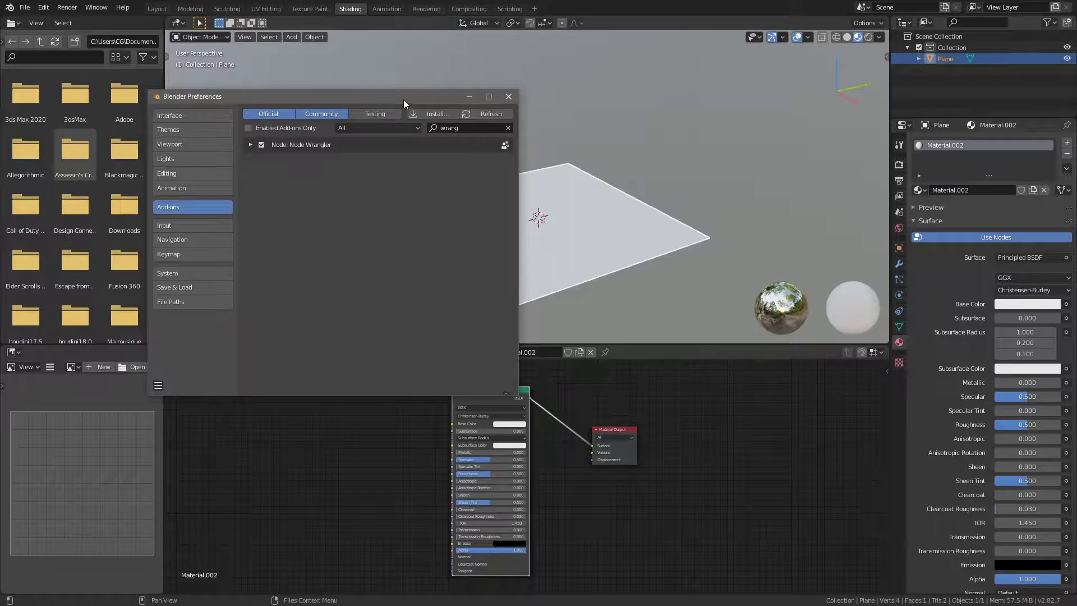
left_click_drag(402, 99, 379, 148)
left_click(486, 144)
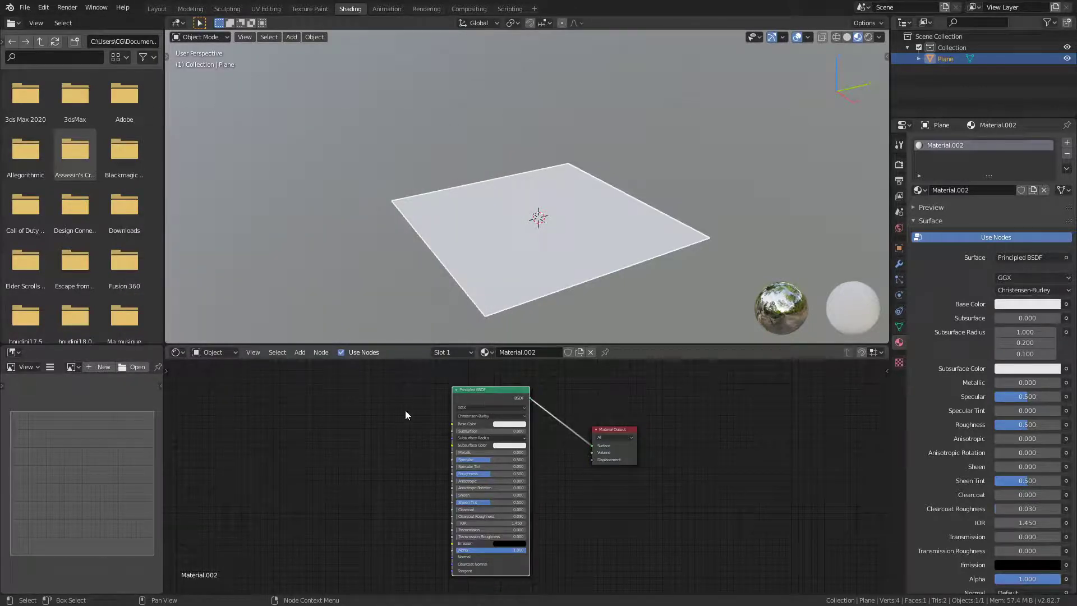
Step: Run Principled Texture Setup on the Principled BSDF node with all six slate_tiles_with_moss EXR maps from the Desktop PBR folder
mouse_move(481, 392)
left_mouse_down()
mouse_move(473, 373)
mouse_move(482, 402)
left_mouse_up()
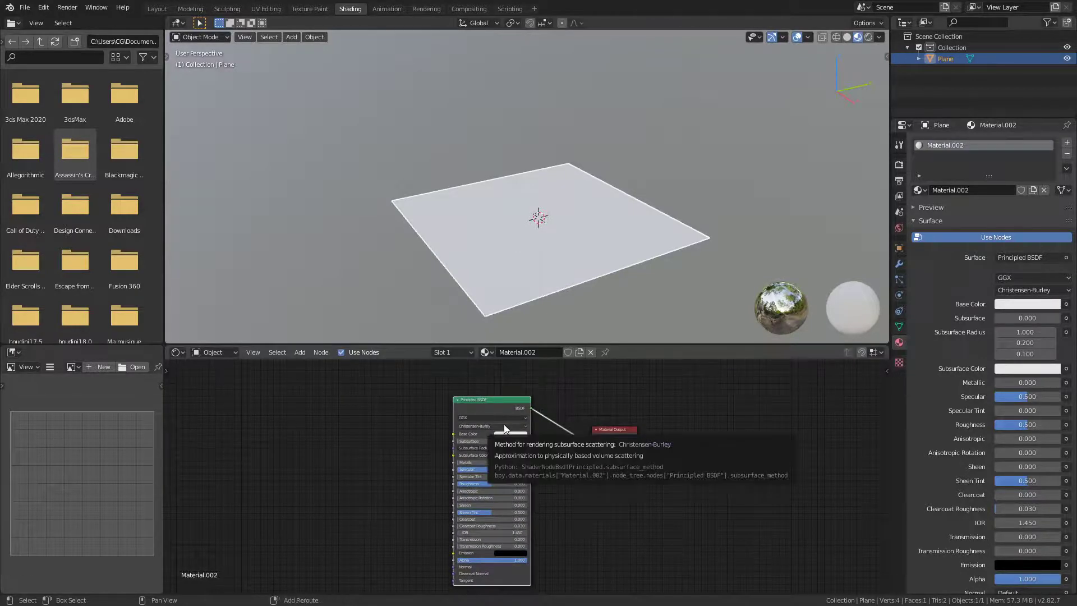
key("ctrl+shift+t")
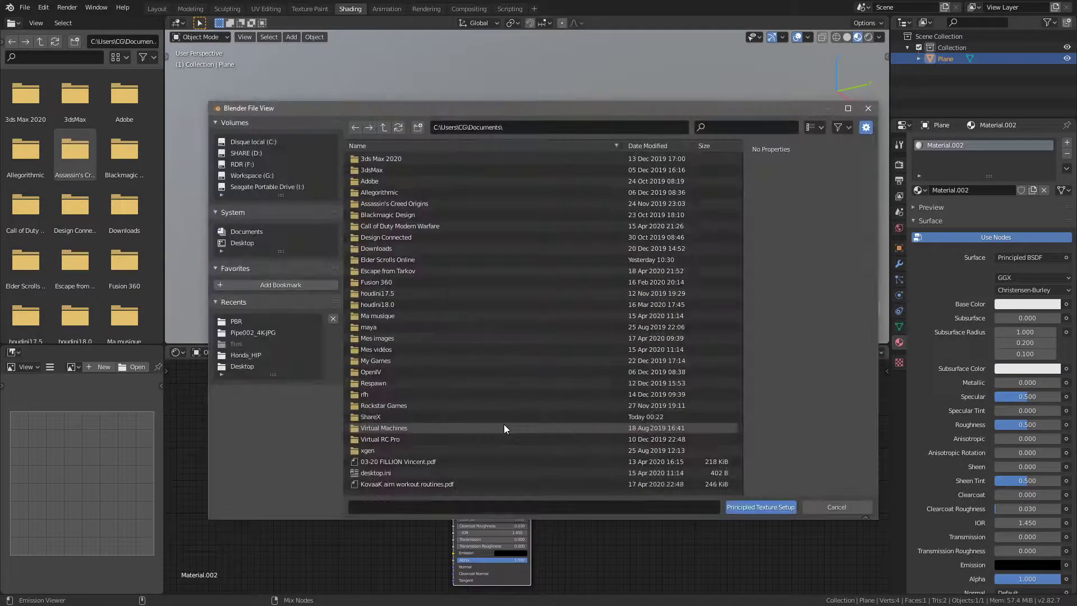
left_click(242, 321)
left_click_drag(522, 259, 378, 157)
left_click_drag(381, 109, 298, 117)
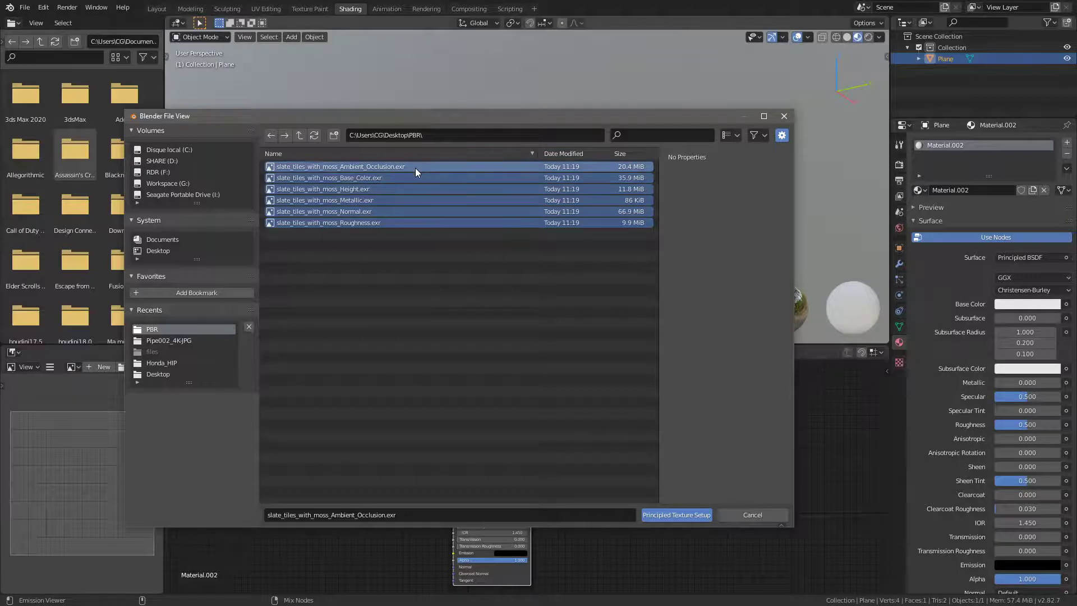
mouse_move(388, 116)
left_mouse_down()
mouse_move(436, 126)
mouse_move(390, 132)
left_mouse_up()
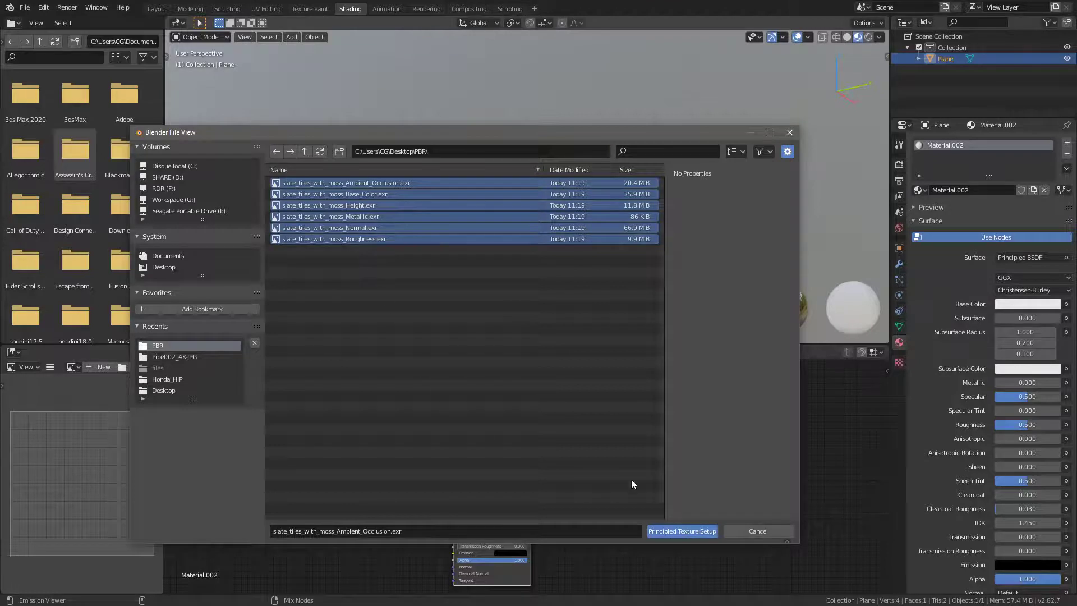
left_click_drag(414, 133, 384, 116)
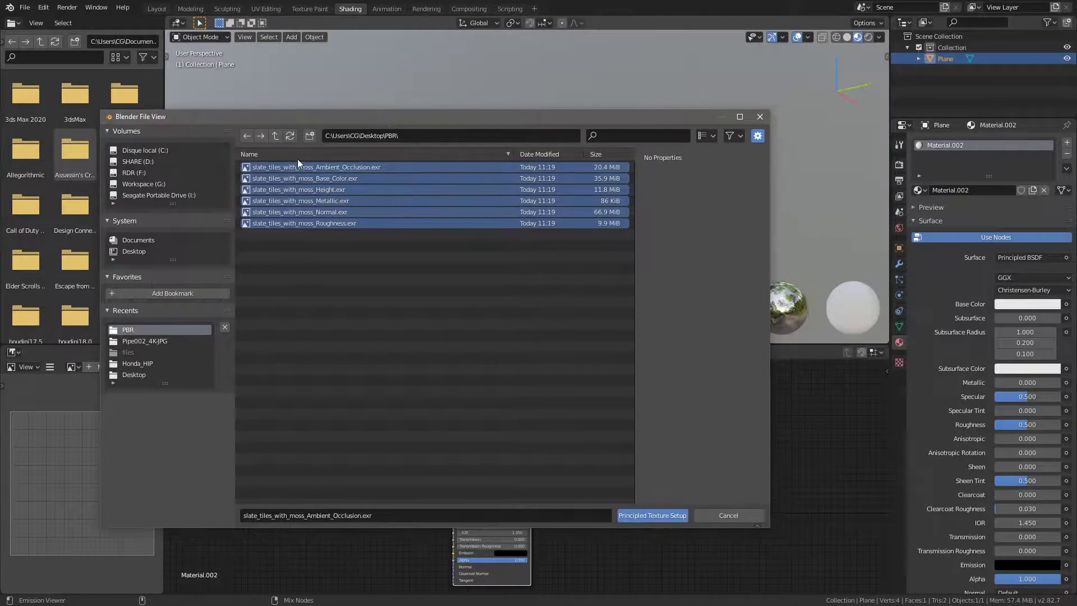
left_click_drag(447, 292, 300, 167)
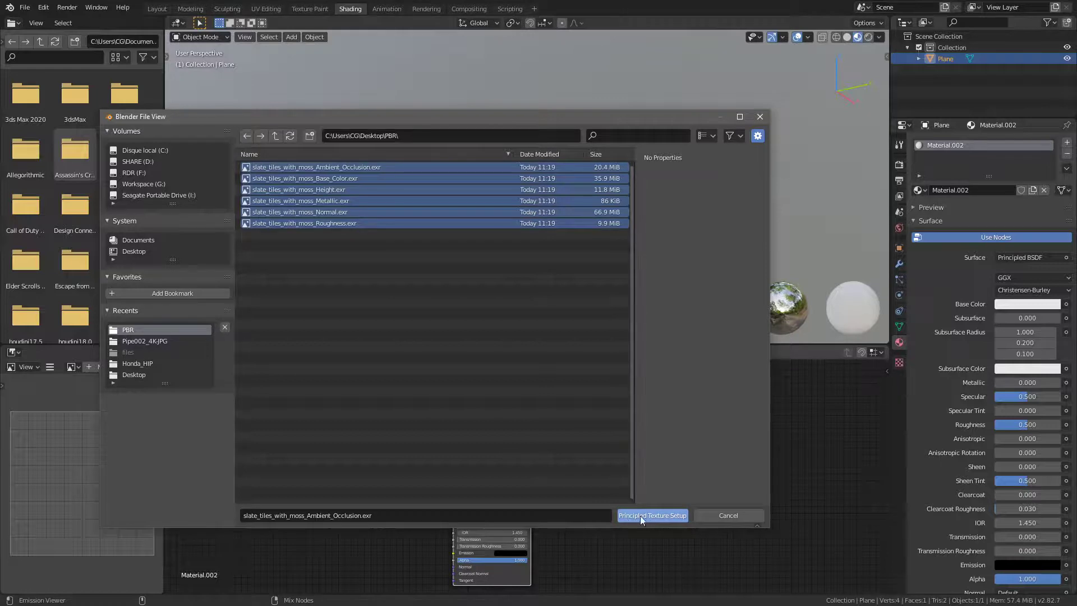
left_click(663, 517)
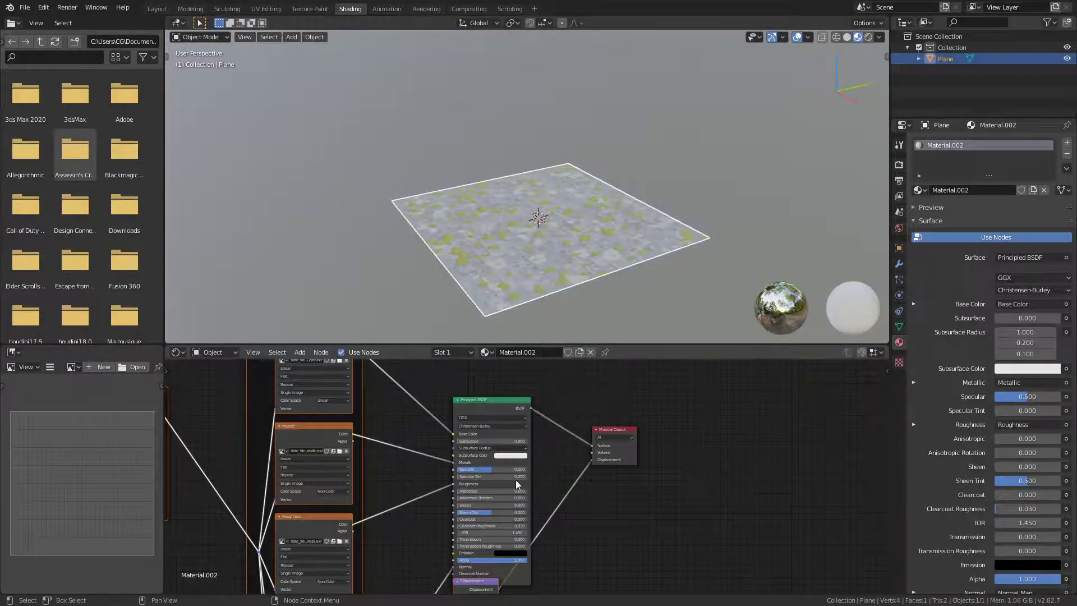
Step: Move the Material Output and Principled BSDF nodes farther apart in the generated node tree
left_click_drag(614, 429, 660, 454)
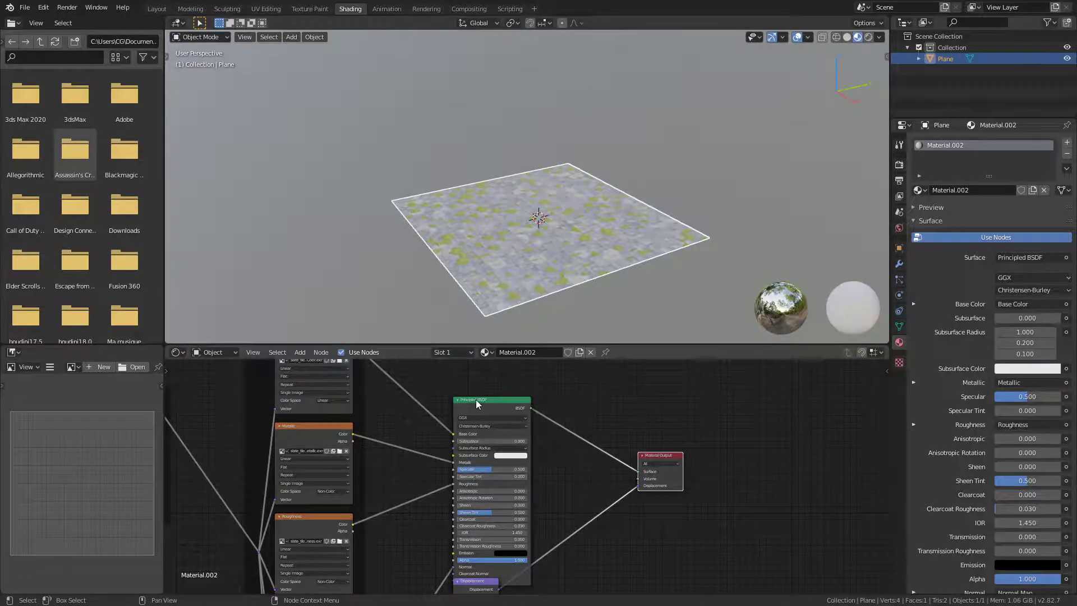
left_click_drag(475, 400, 454, 413)
Step: Inspect the full image file name in the Base Color texture node
middle_click_drag(425, 439, 549, 500)
scroll(425, 452, "up", 12)
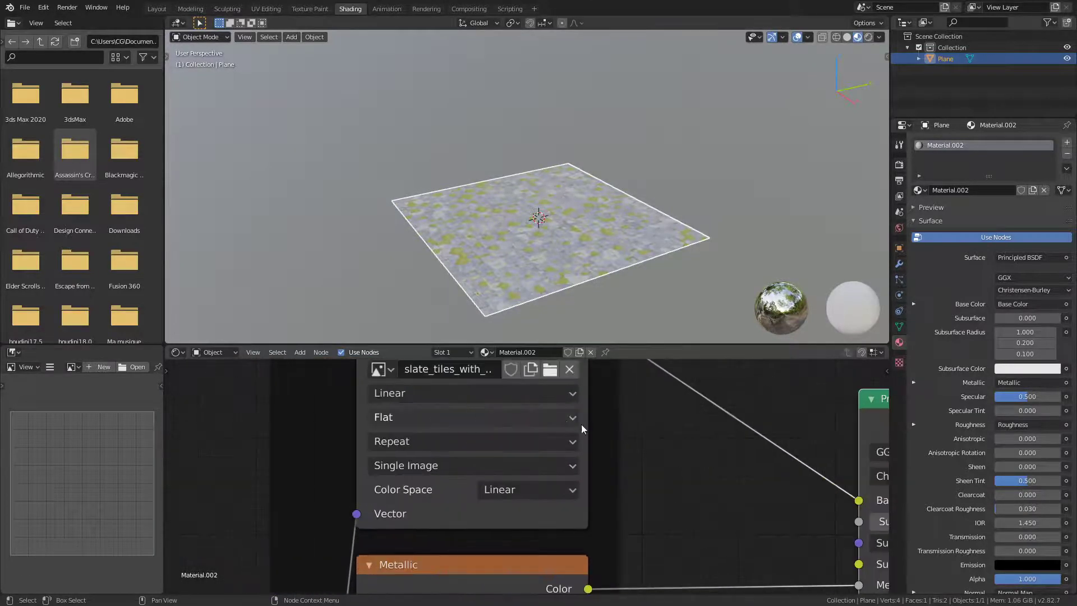
middle_click_drag(658, 454, 666, 473)
double_click(472, 390)
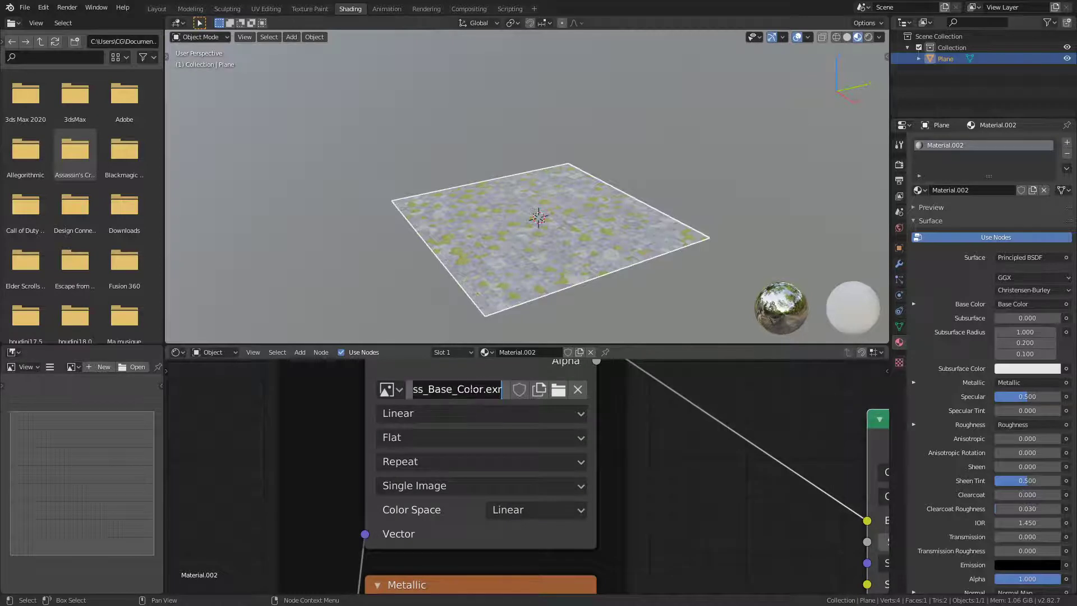
left_click_drag(464, 389, 428, 390)
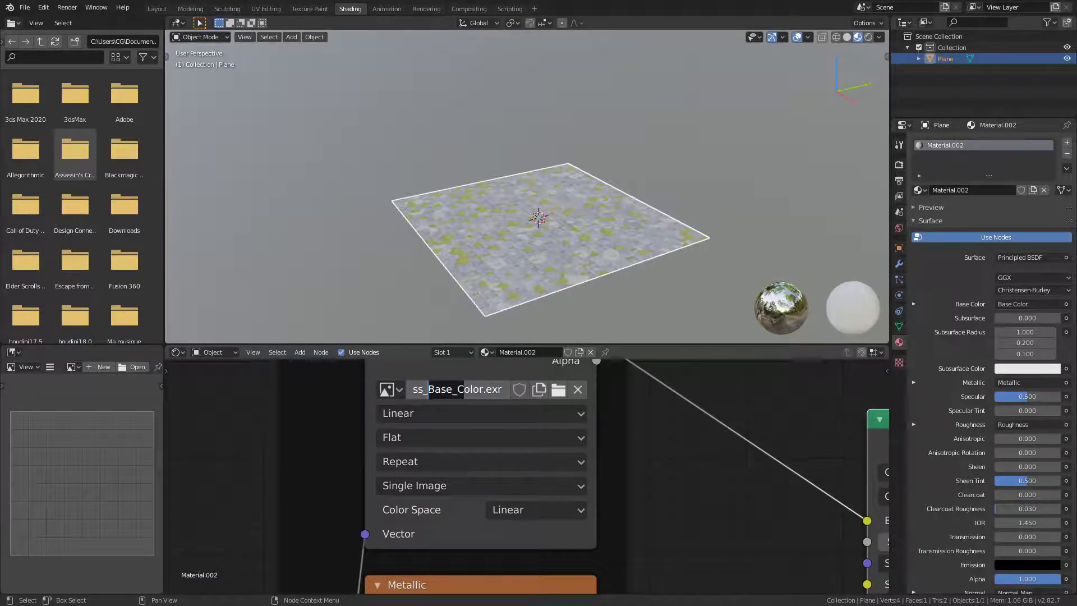
left_click_drag(481, 391, 430, 392)
left_click(627, 493)
scroll(628, 492, "down", 7)
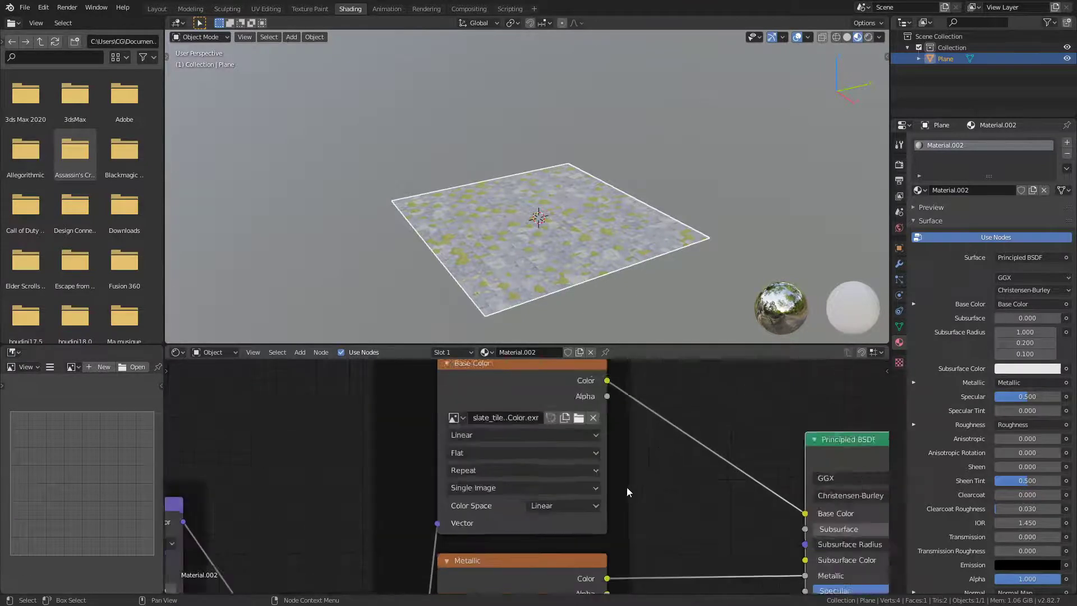
Step: Examine how the Base Color, Metallic, Roughness, Normal and Displacement texture nodes connect to the shader and the Material Output
middle_click_drag(769, 476, 600, 464)
mouse_move(630, 439)
left_mouse_down()
mouse_move(670, 427)
mouse_move(650, 436)
left_mouse_up()
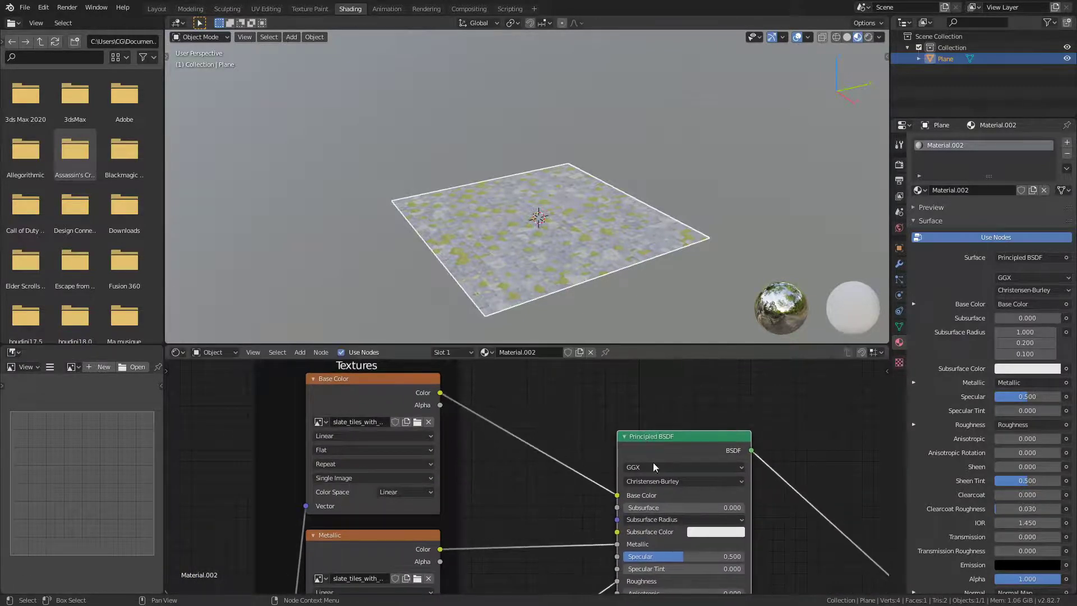
middle_click_drag(545, 495, 571, 388)
scroll(597, 475, "down", 3)
scroll(461, 481, "up", 7)
middle_click_drag(591, 442, 585, 565)
middle_click_drag(581, 494, 567, 603)
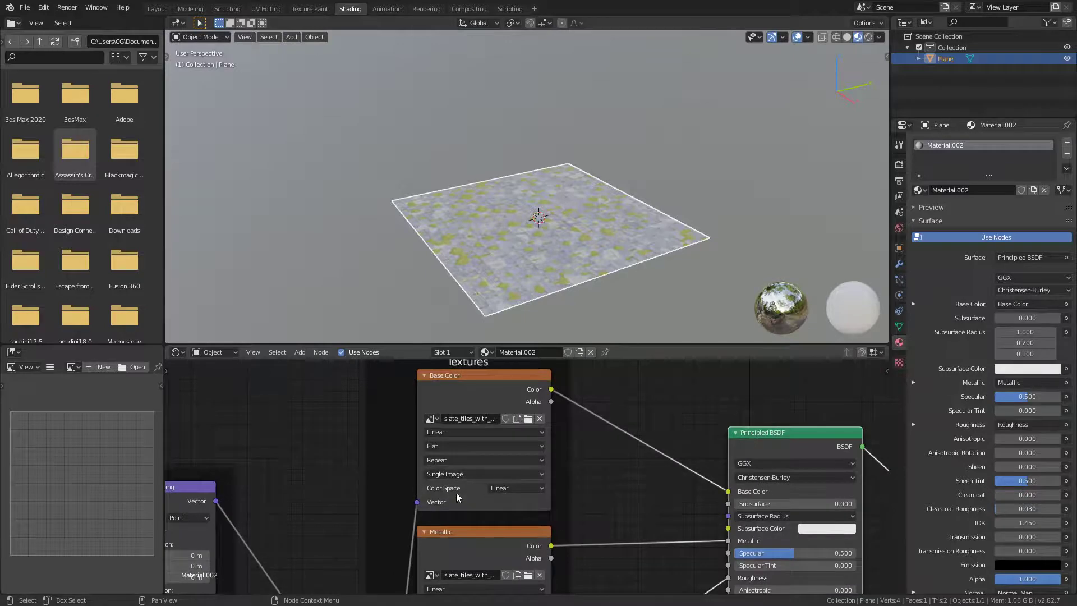
middle_click_drag(618, 498, 635, 357)
middle_click_drag(587, 530, 561, 394)
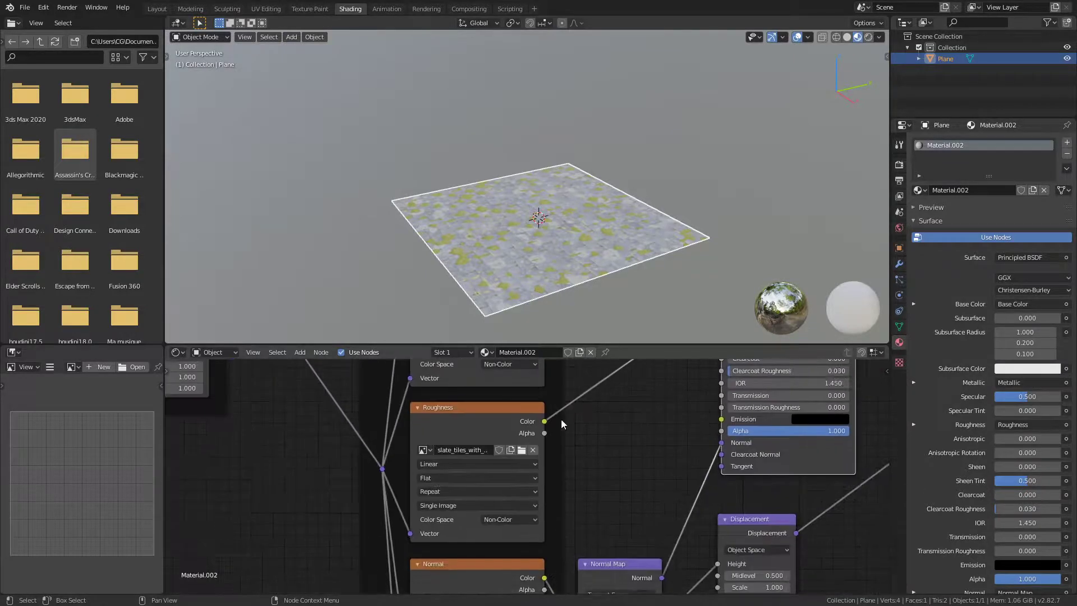
middle_click_drag(547, 497, 545, 360)
scroll(596, 505, "down", 6)
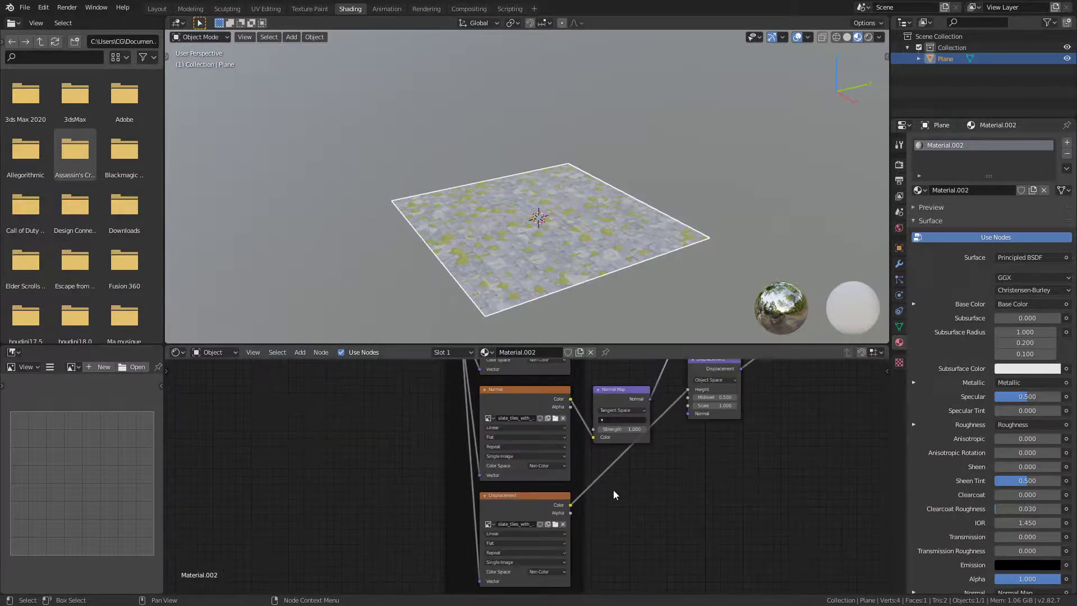
middle_click_drag(716, 407, 693, 429)
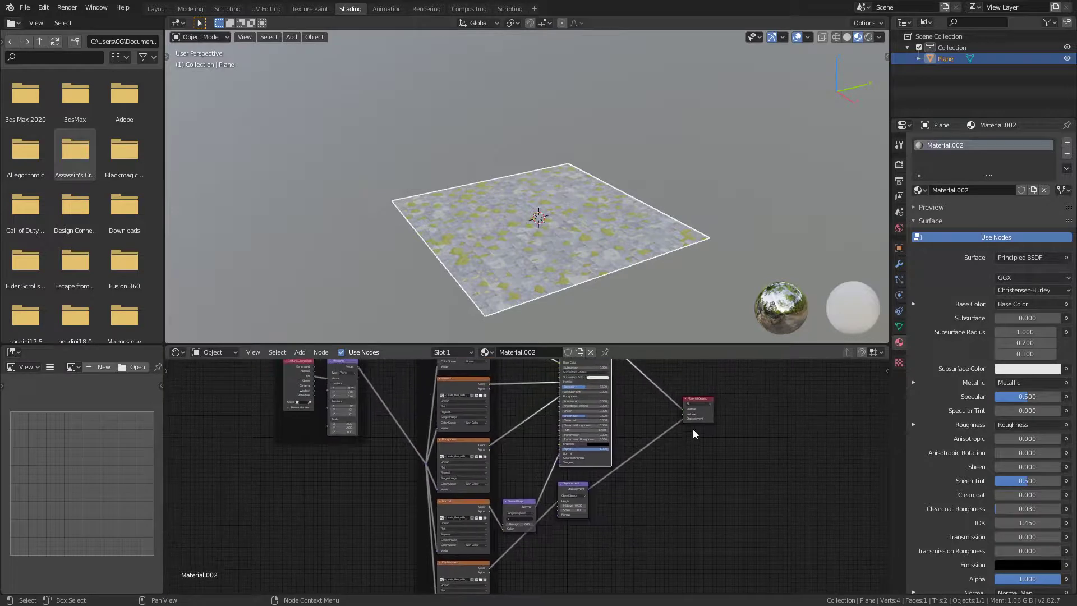
Step: Reposition the Material Output and Displacement nodes away from the Principled BSDF to make their links clearer
left_click(695, 397)
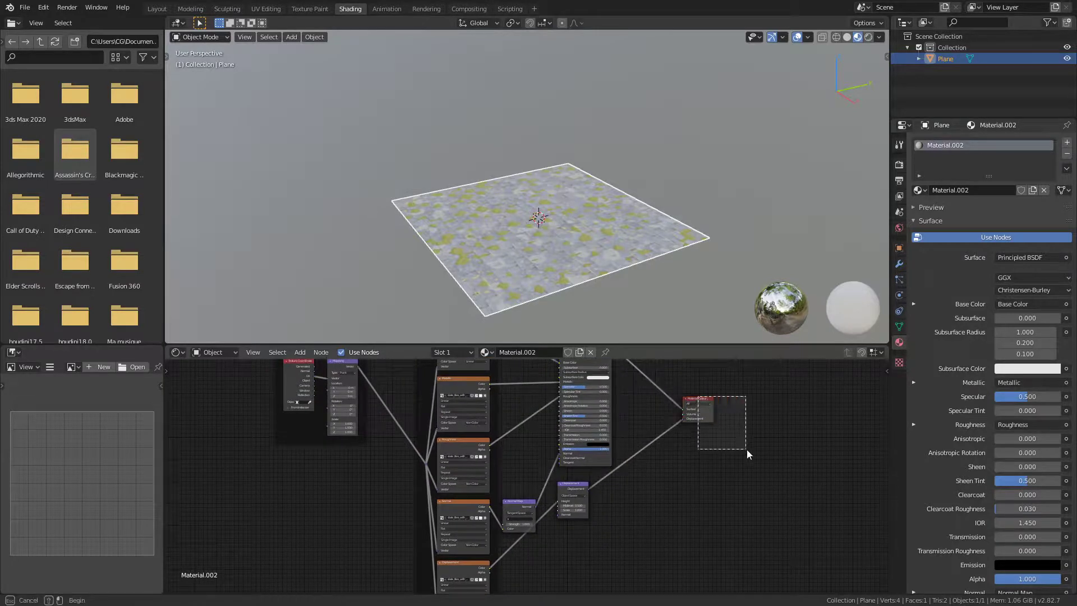
left_click_drag(700, 399, 733, 435)
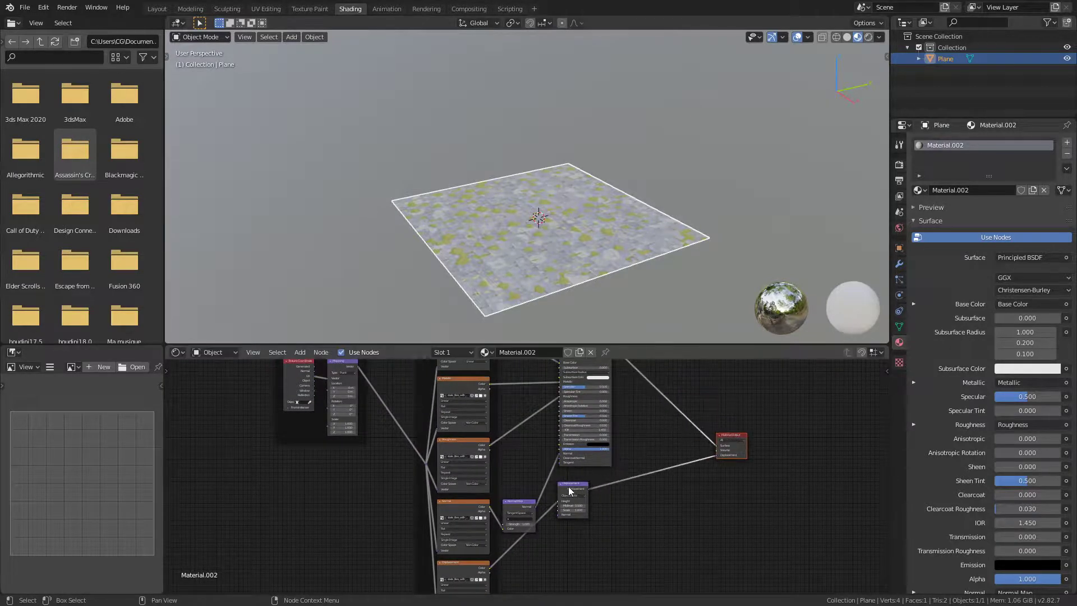
left_click_drag(568, 486, 602, 523)
middle_click_drag(419, 491, 501, 576)
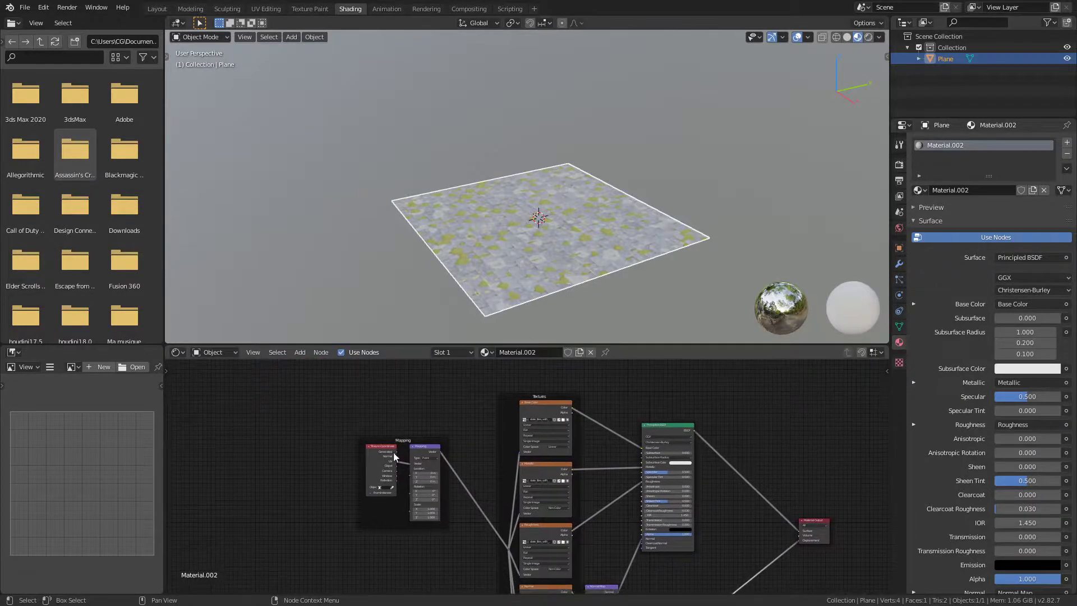
Step: Reposition the Mapping frame with its Texture Coordinate and Mapping nodes, leaving a clear gap before the Textures frame
left_click_drag(402, 441, 341, 443)
middle_click_drag(389, 444, 410, 433)
scroll(372, 437, "up", 5)
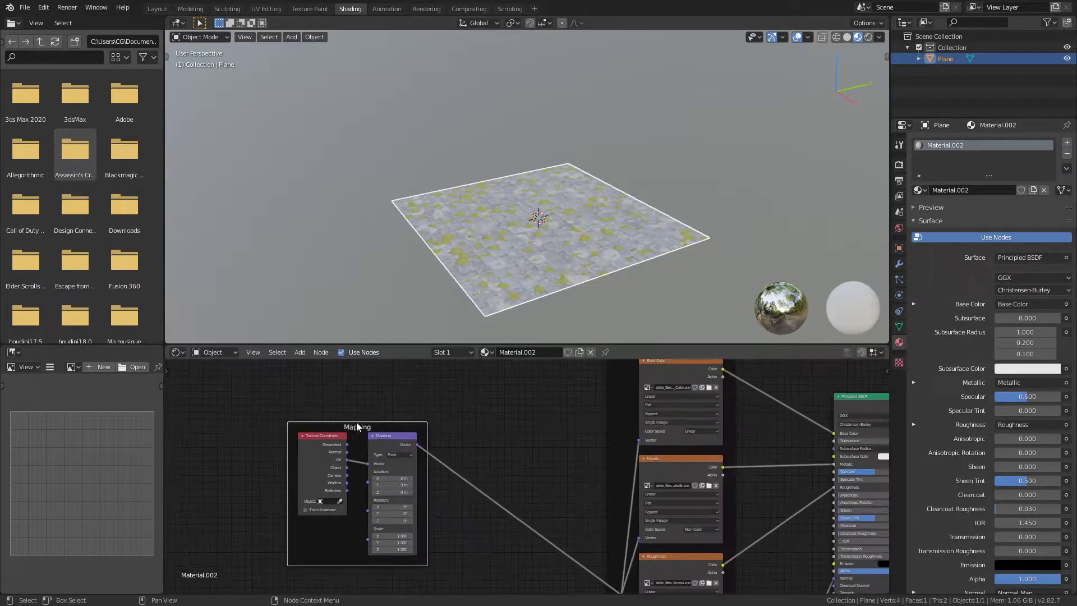
left_click_drag(356, 427, 447, 480)
Step: Move the Principled BSDF node slightly down and farther from the texture nodes, keeping it between them and the Material Output
middle_click_drag(560, 459, 336, 469)
scroll(414, 425, "down", 5)
left_click(563, 395)
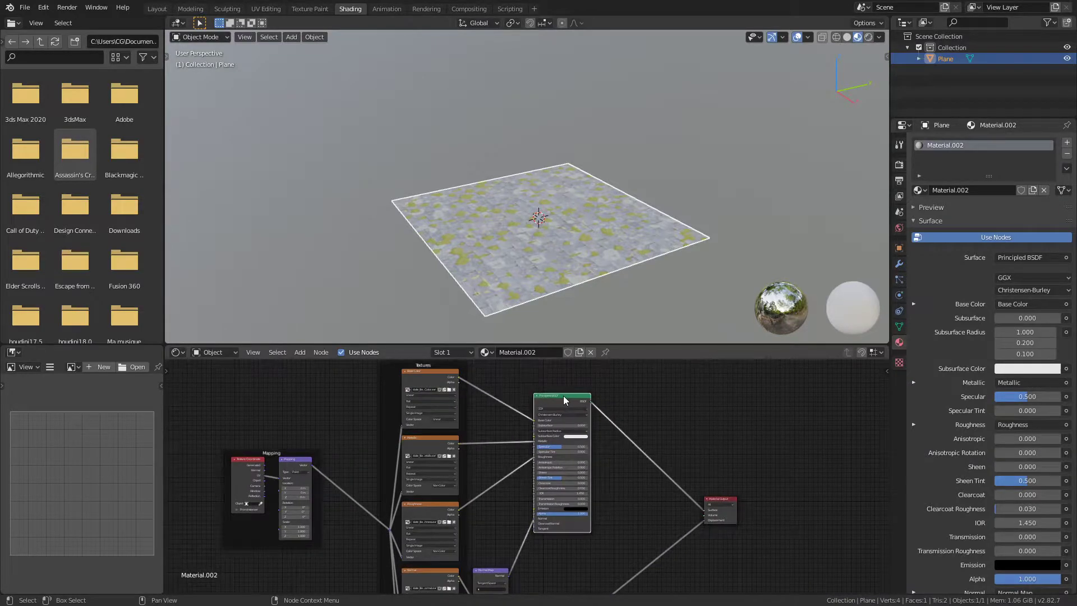
left_click_drag(563, 395, 572, 416)
middle_click_drag(460, 439, 539, 400)
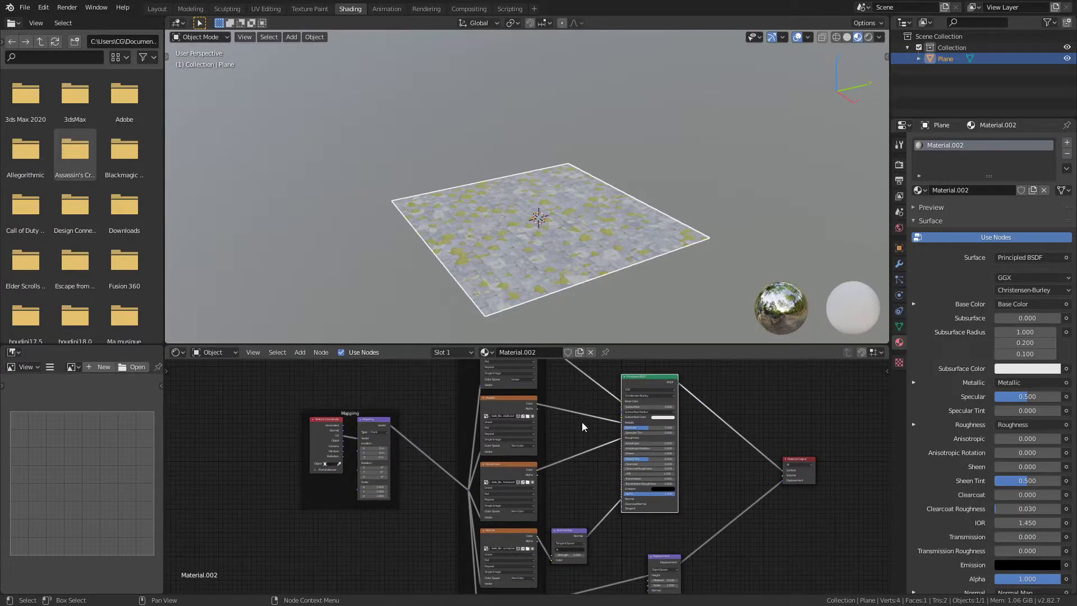
middle_click_drag(710, 497, 717, 529)
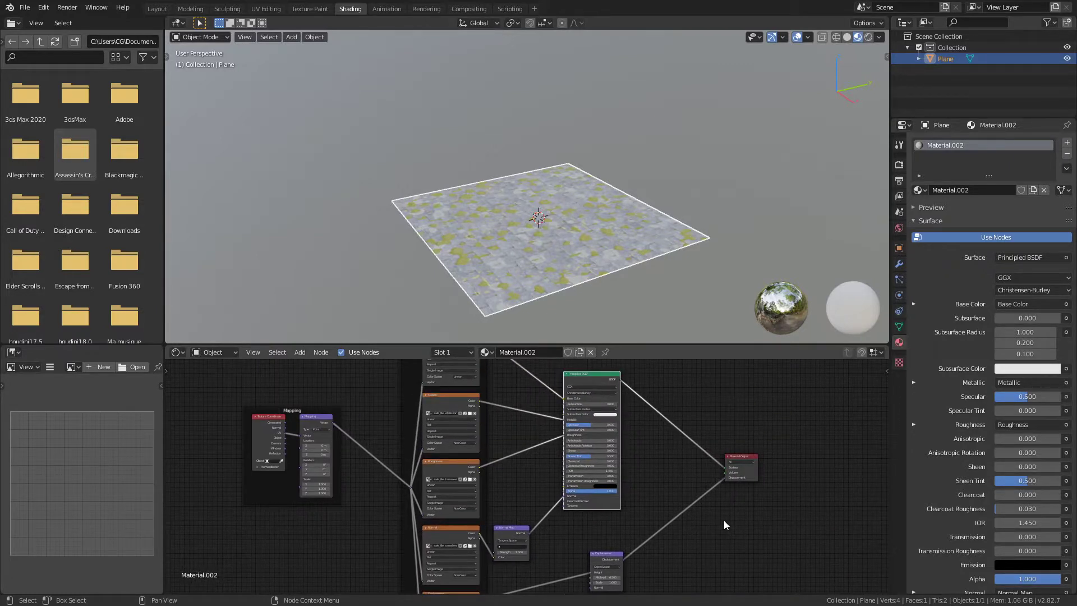
key("g")
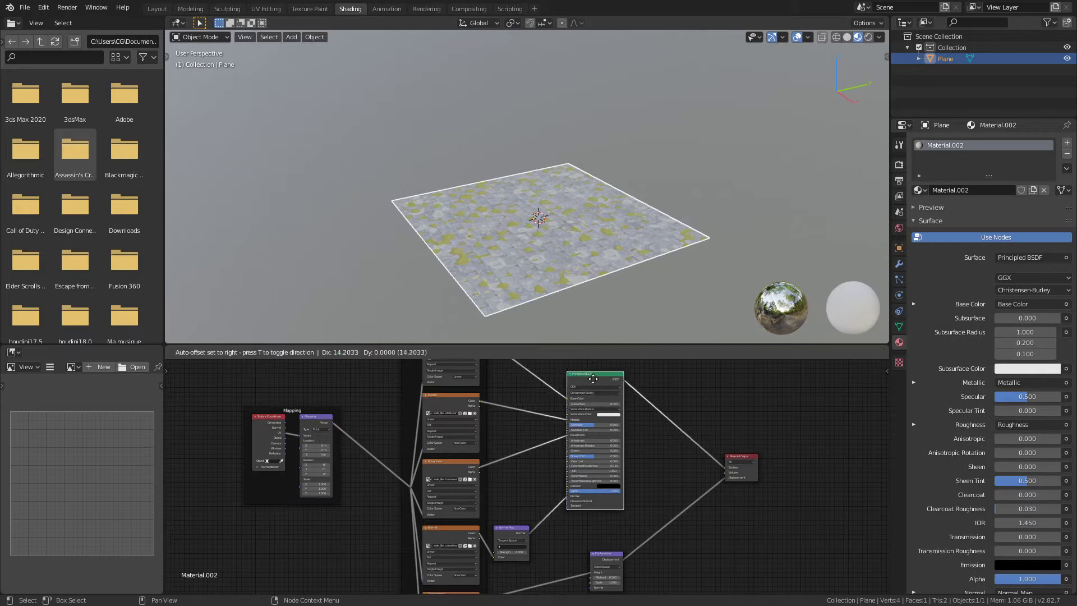
left_click(618, 414)
middle_click_drag(655, 470, 660, 482)
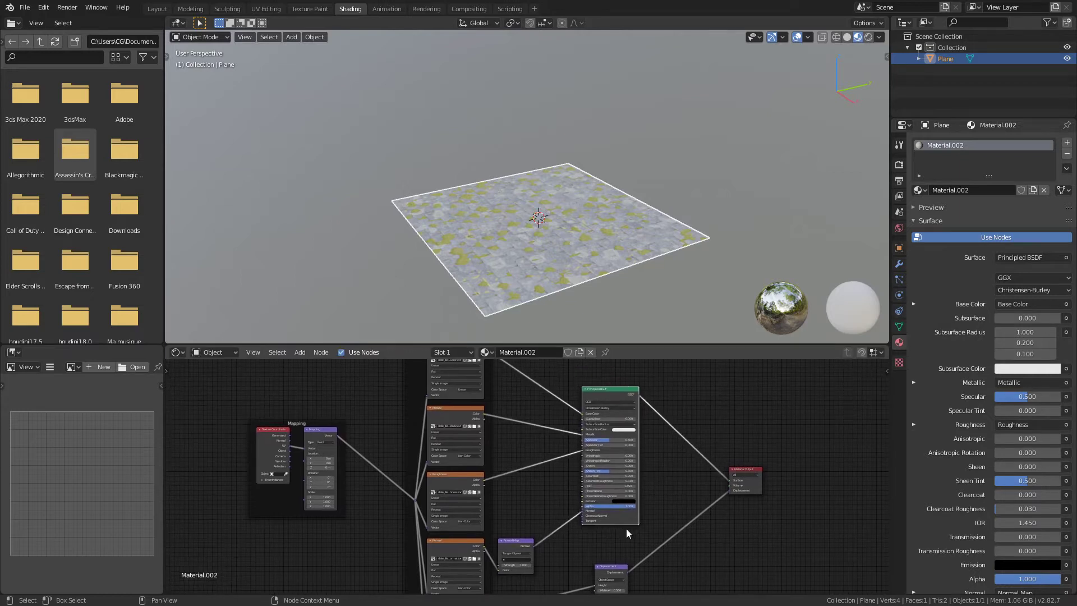